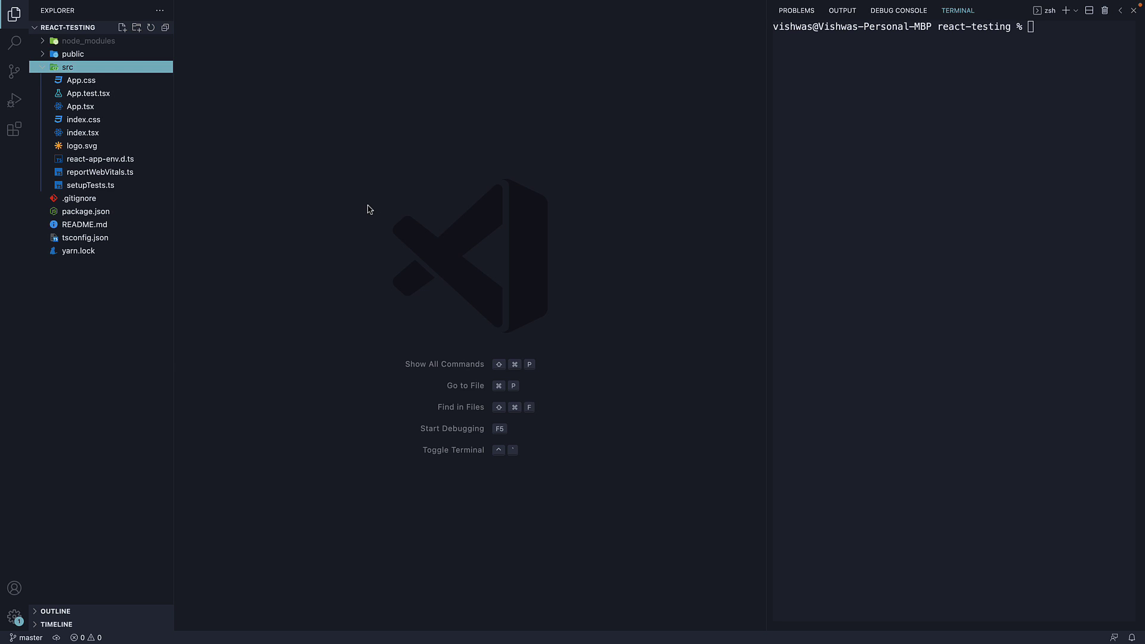
Step: Pin App.tsx as an editor and compare it with the running app at localhost:3000
click(105, 109)
double_click(104, 109)
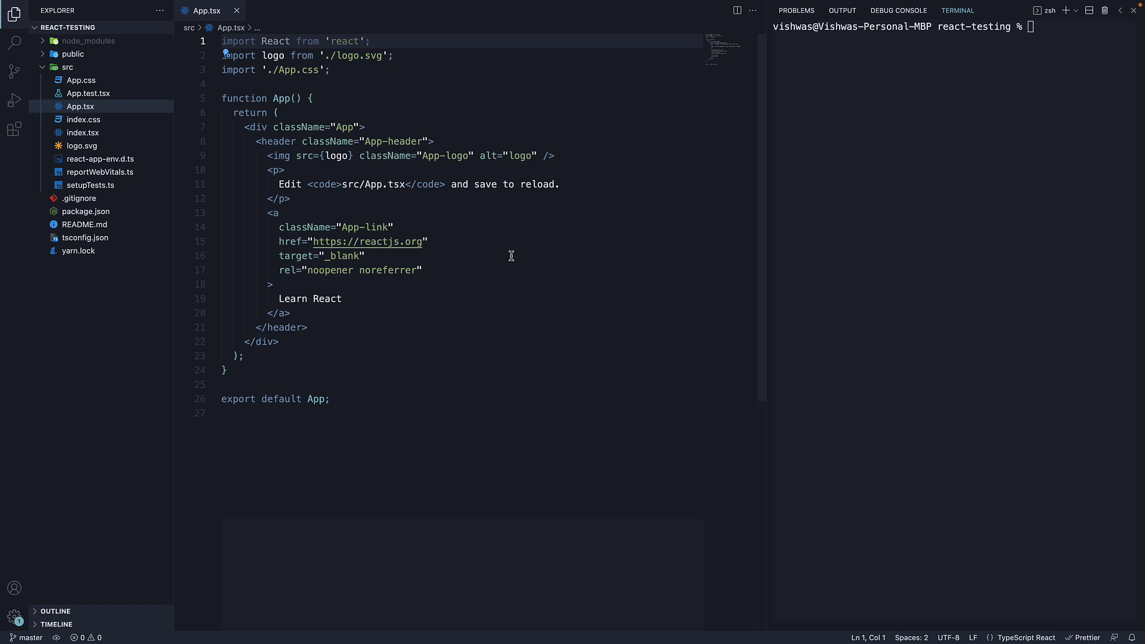
key(ctrl+Left)
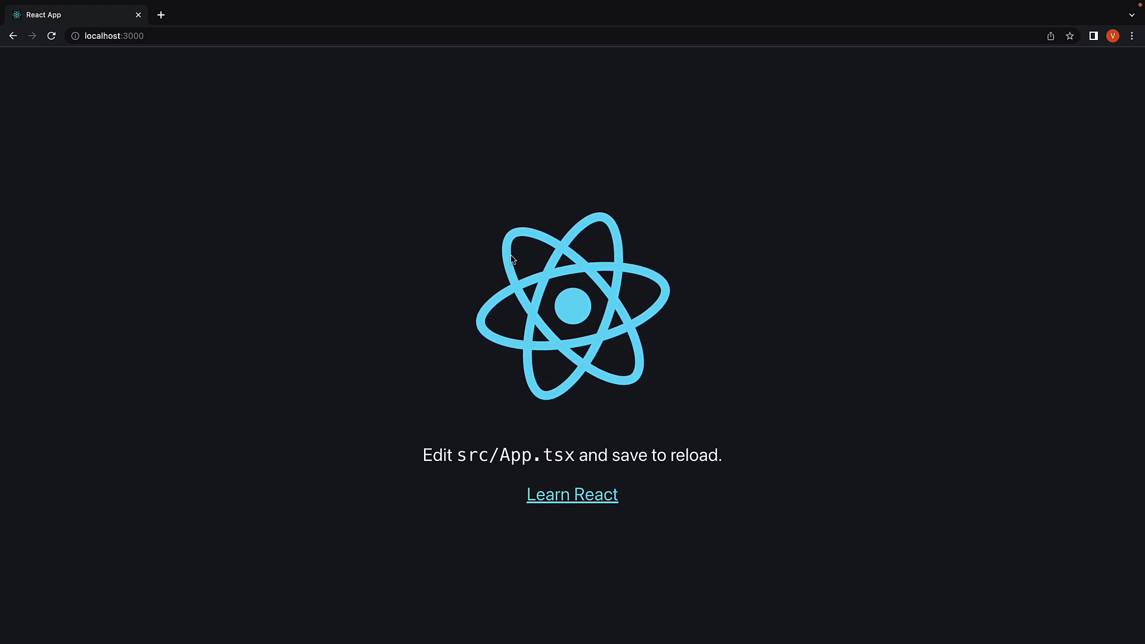
key(ctrl+Right)
Step: Highlight the edit-and-save paragraph and the Learn React link code in App.tsx
click(573, 157)
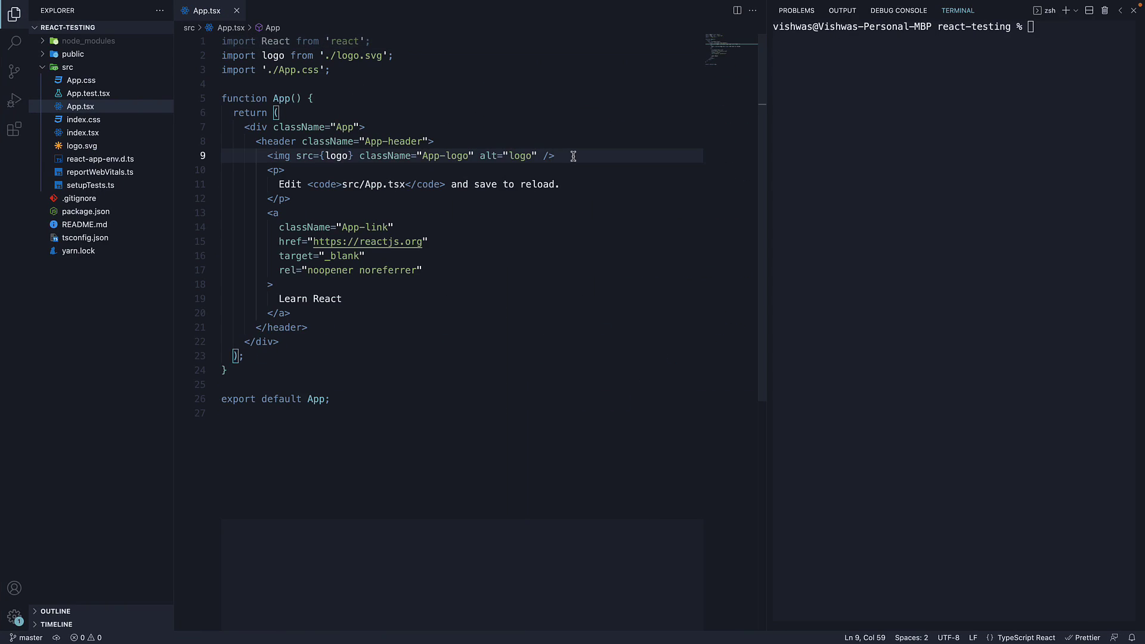
shift+click(303, 199)
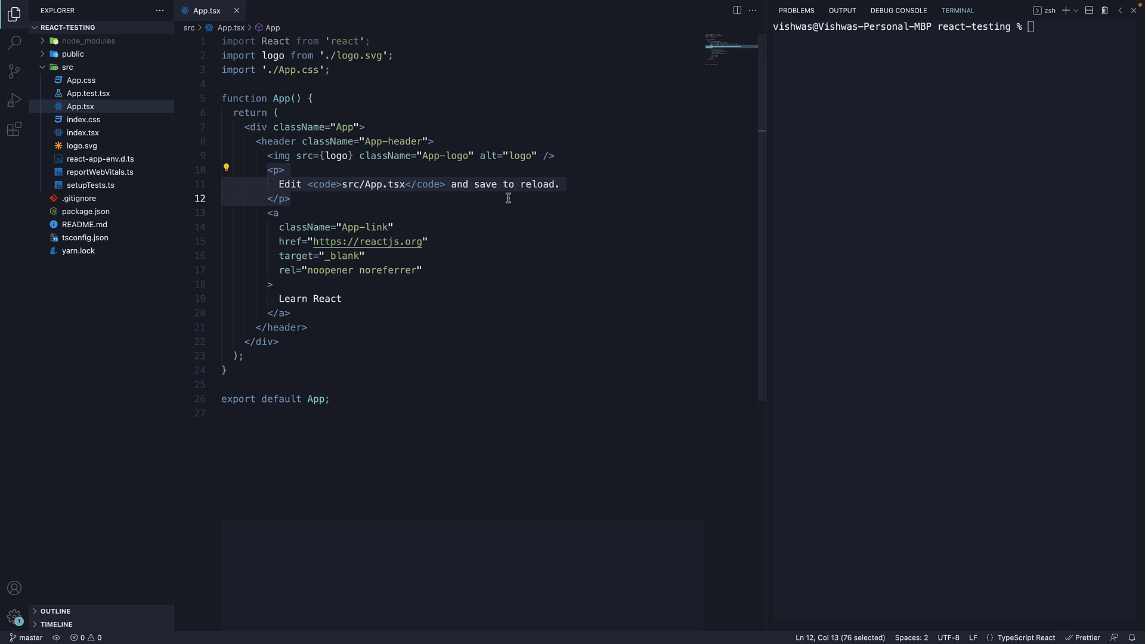
drag(507, 199, 310, 314)
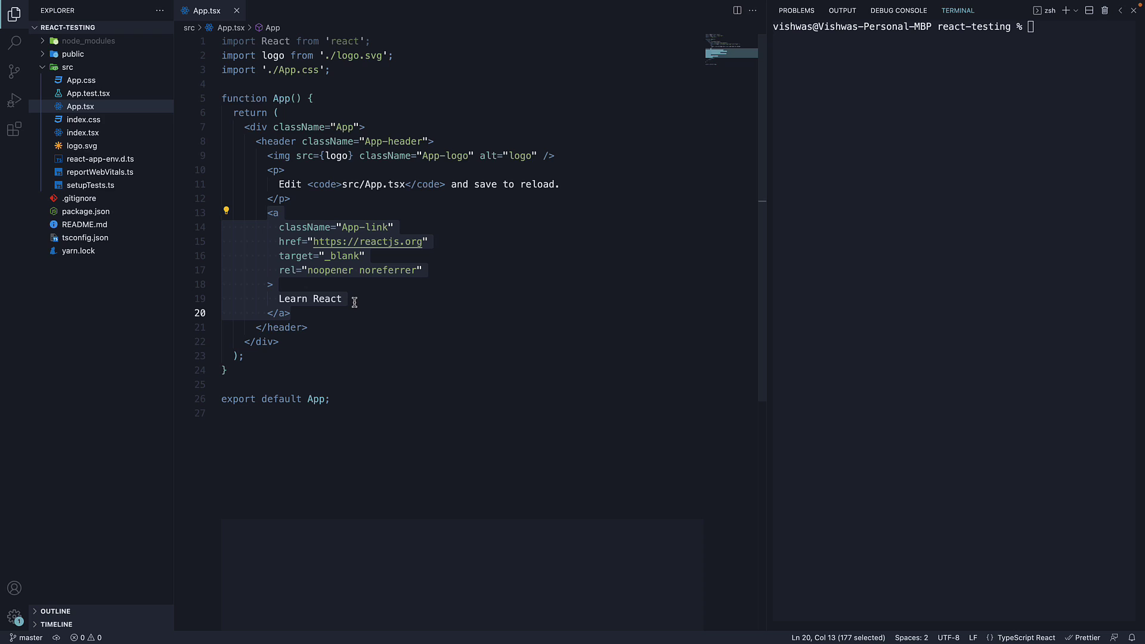
click(438, 246)
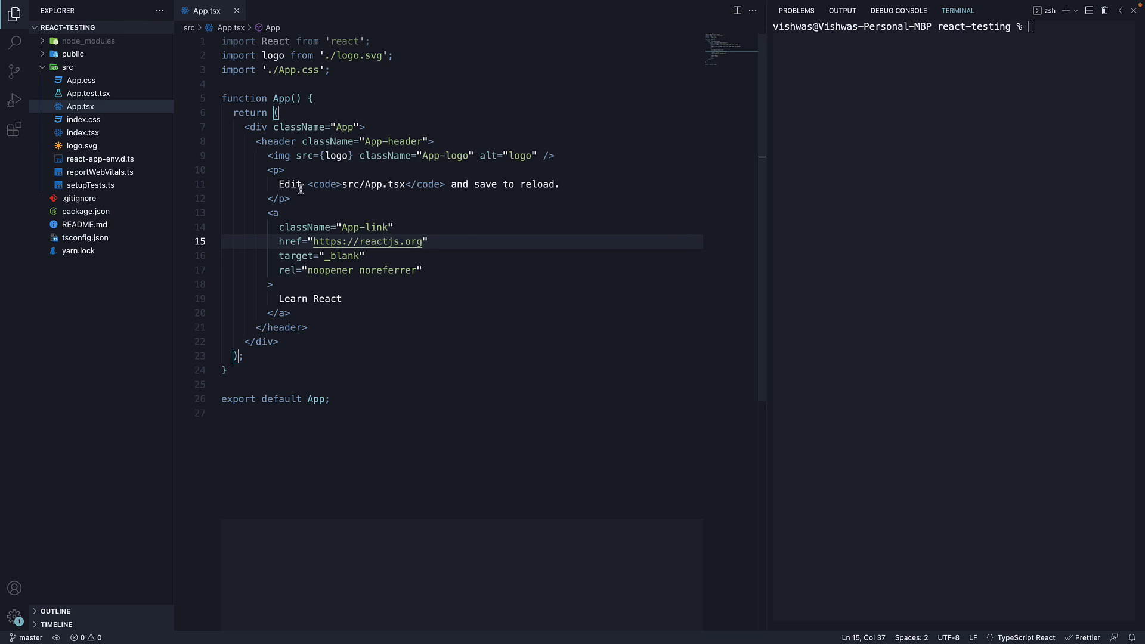
mouse_move(112, 95)
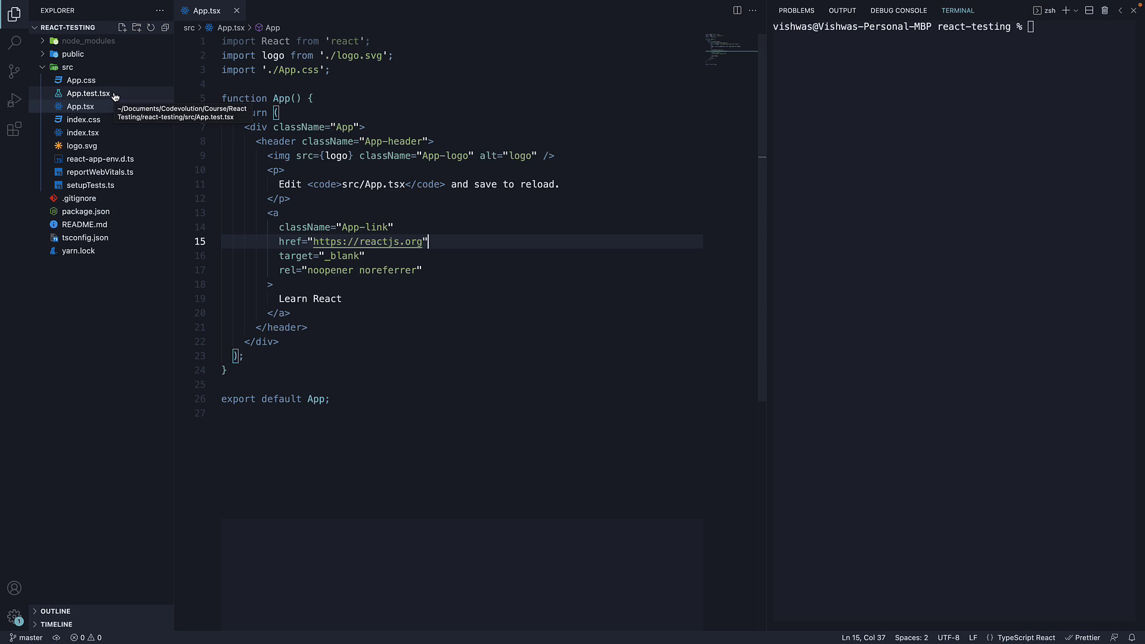
Step: In App.test.tsx, highlight the /learn react/i query and the rendered <App /> element
click(89, 94)
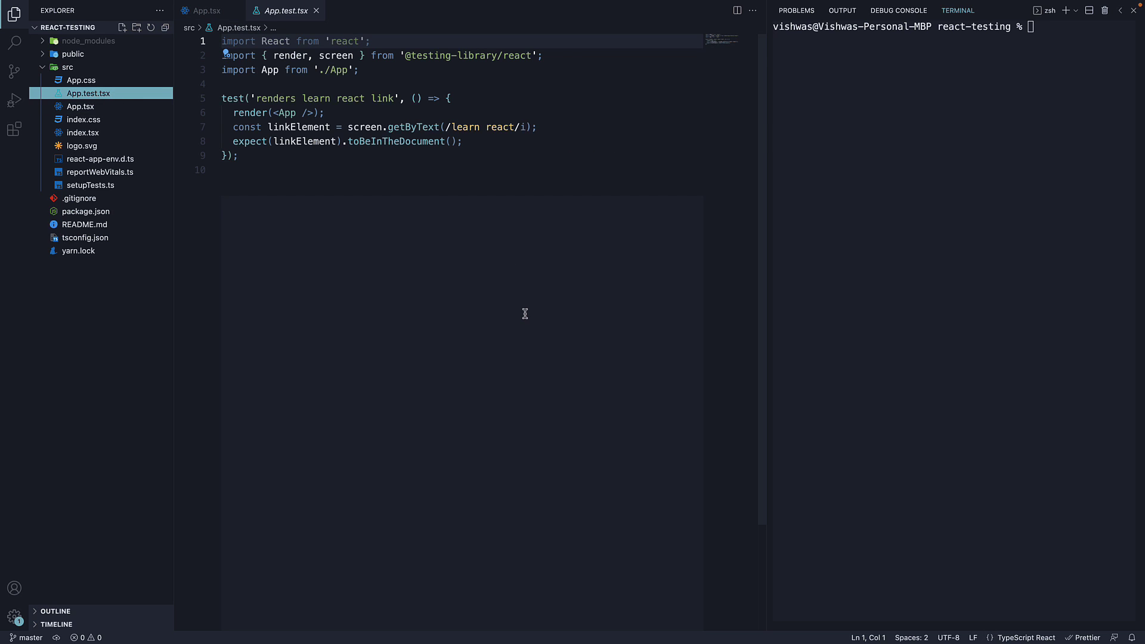
click(501, 302)
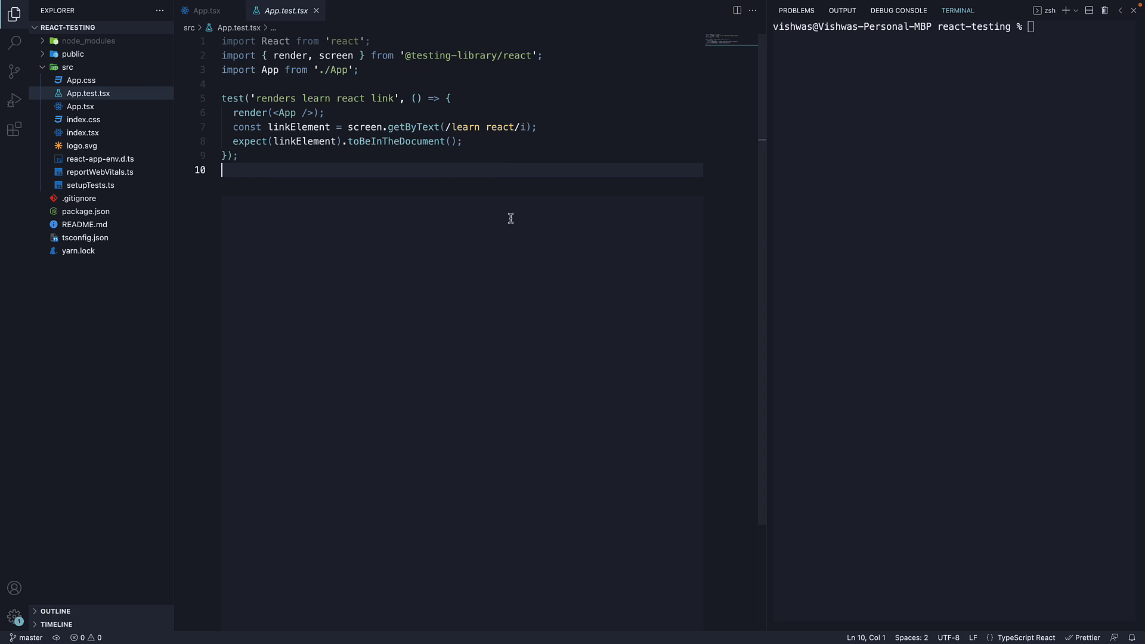
drag(546, 127, 442, 127)
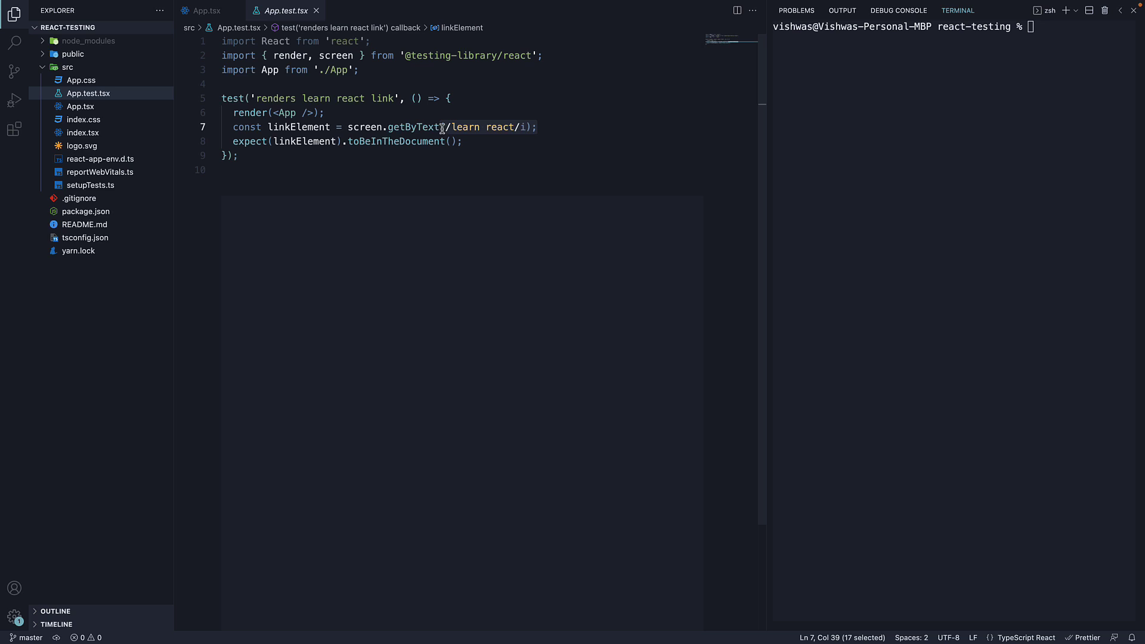
drag(272, 112, 308, 113)
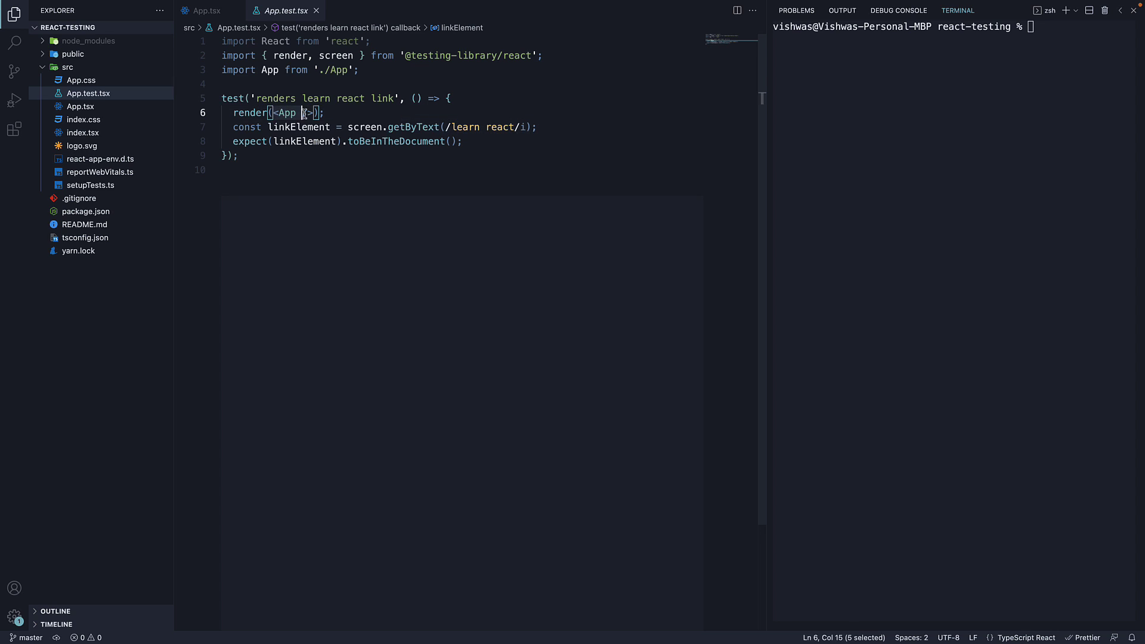
Step: Highlight the whole test block on lines 5–9 of App.test.tsx
click(332, 288)
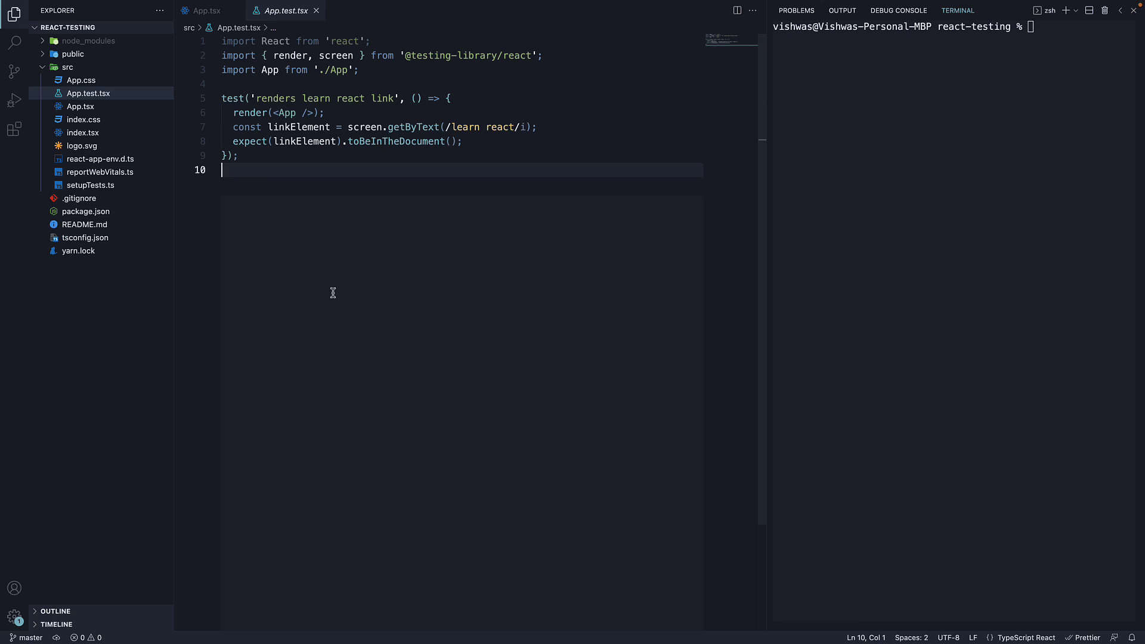
click(253, 154)
drag(254, 155, 201, 101)
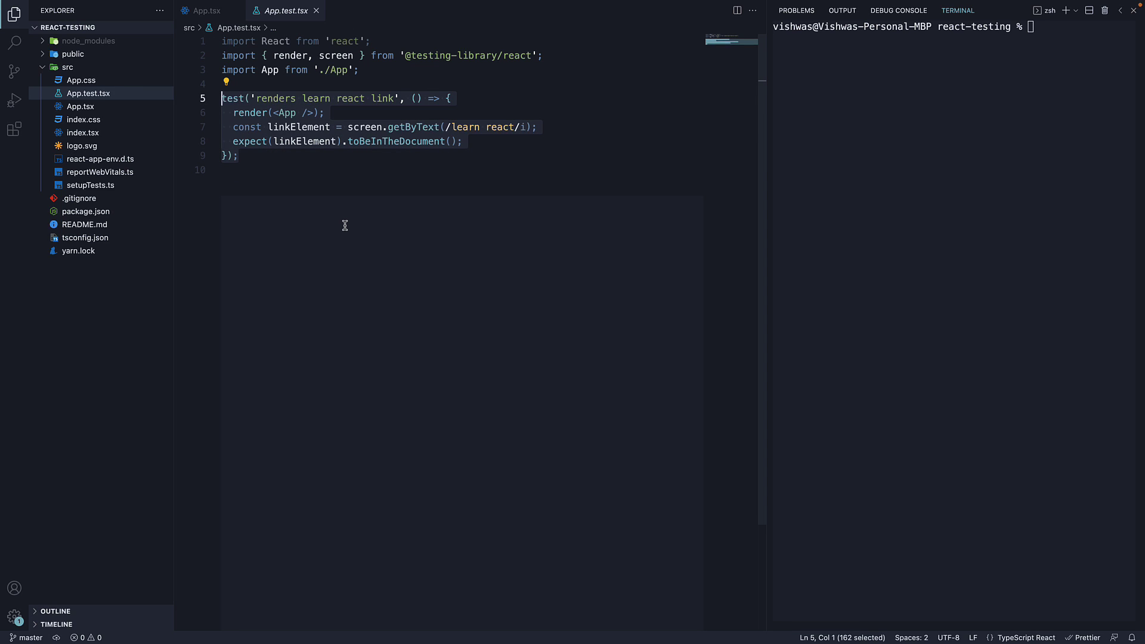
click(301, 189)
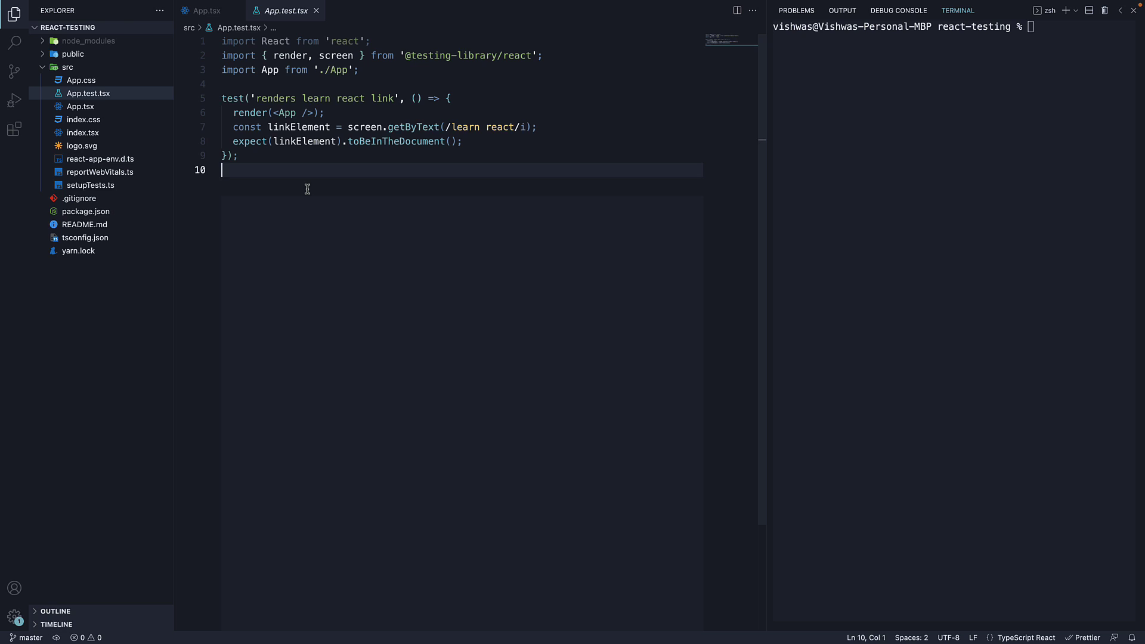
Step: Open package.json and locate the react-scripts "test" entry in the scripts section
double_click(87, 212)
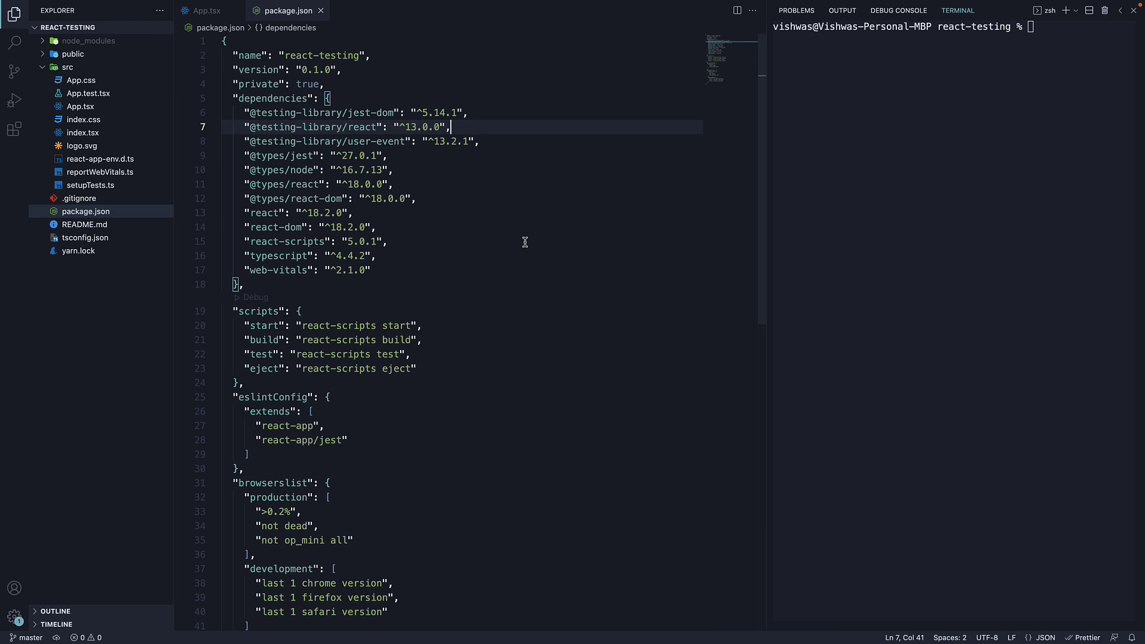
scroll(467, 289, down, 2)
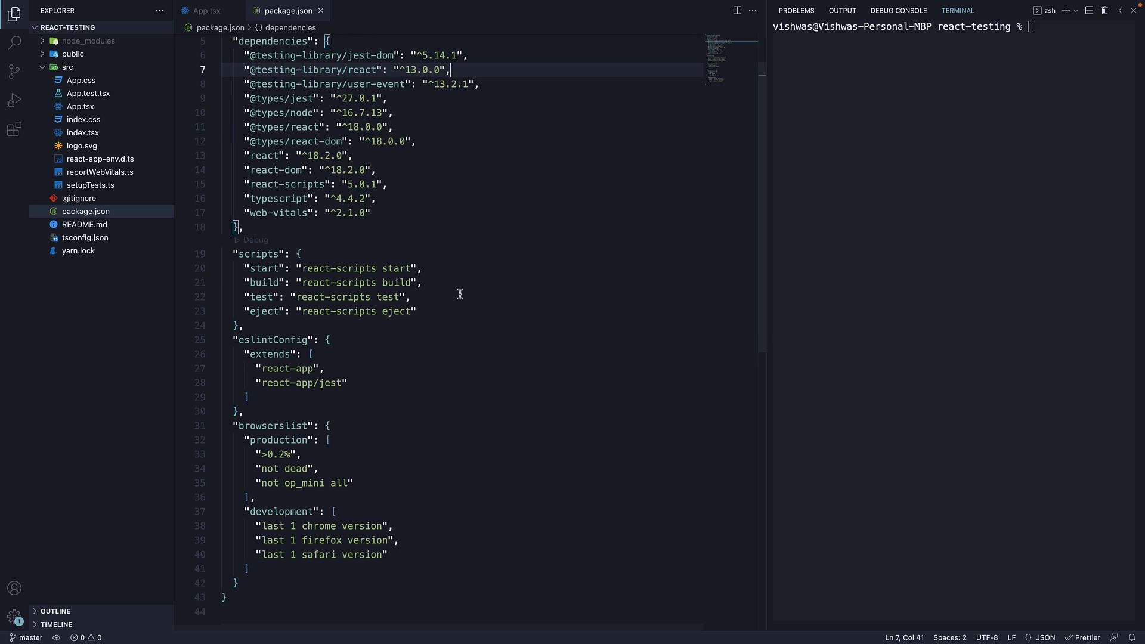
click(460, 295)
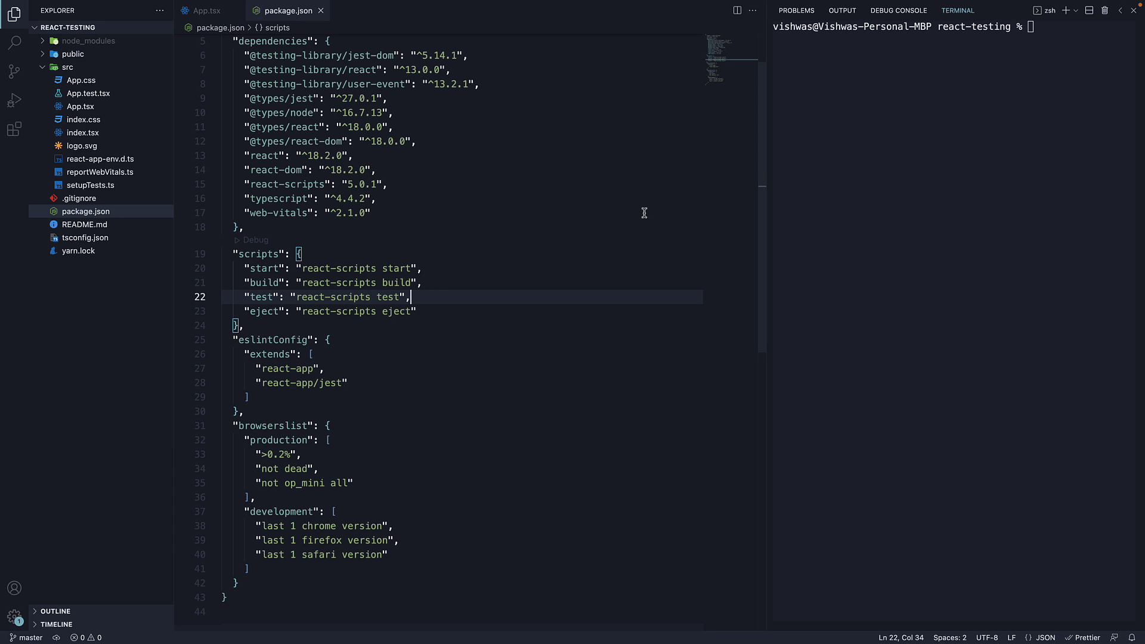
click(1007, 226)
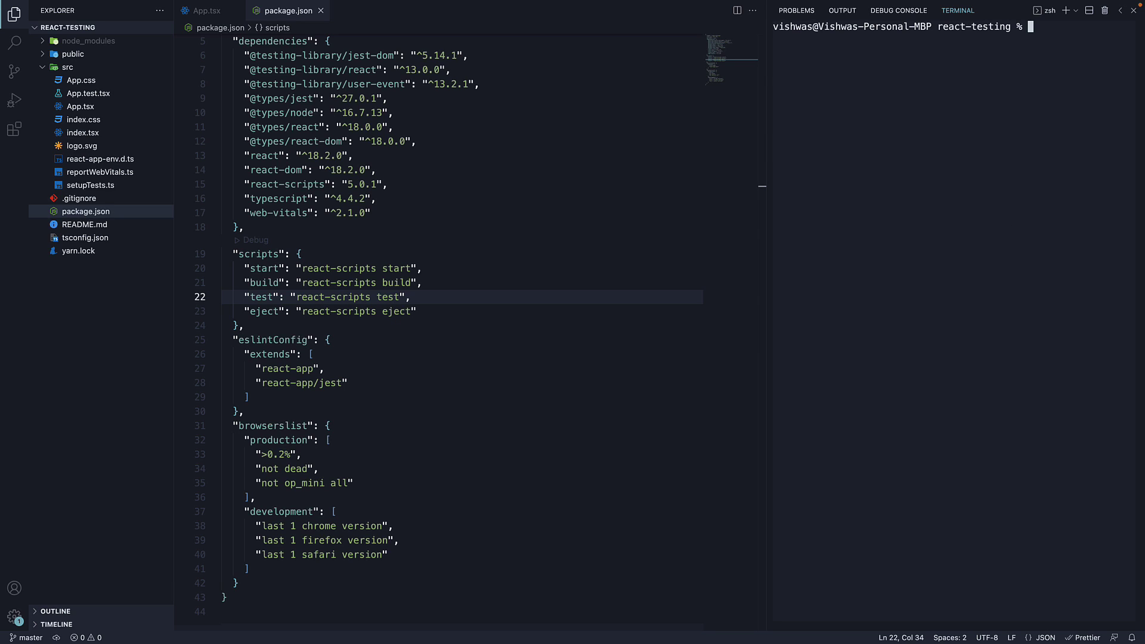
text(yarn test)
Step: Run yarn test on all suites so 1 of 1 tests passes, then reopen App.test.tsx
key(Return)
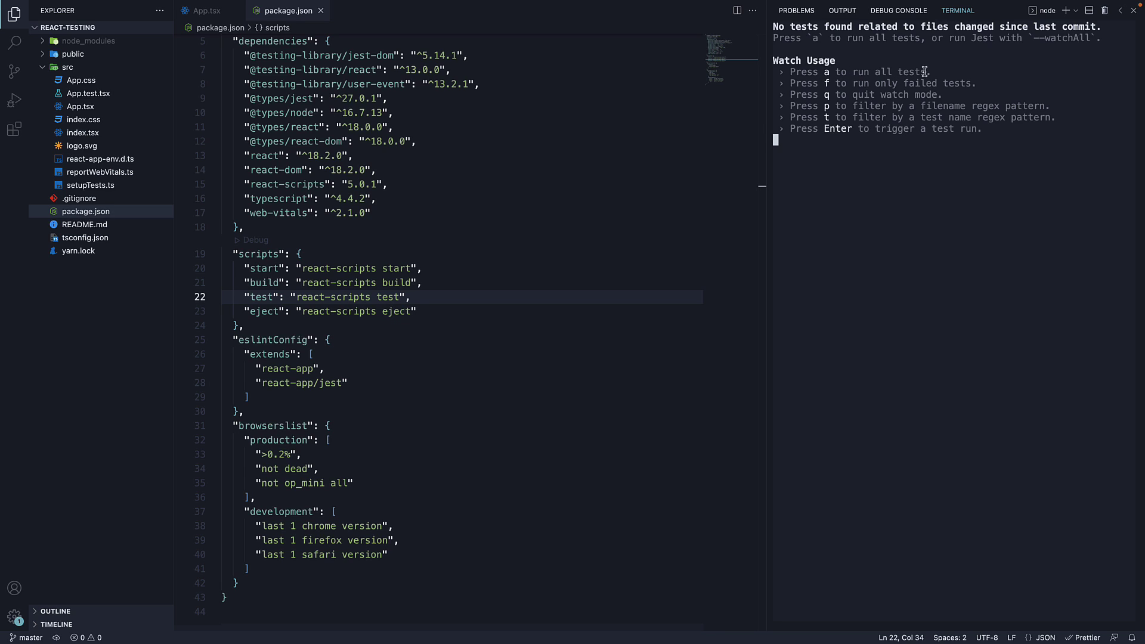
key(a)
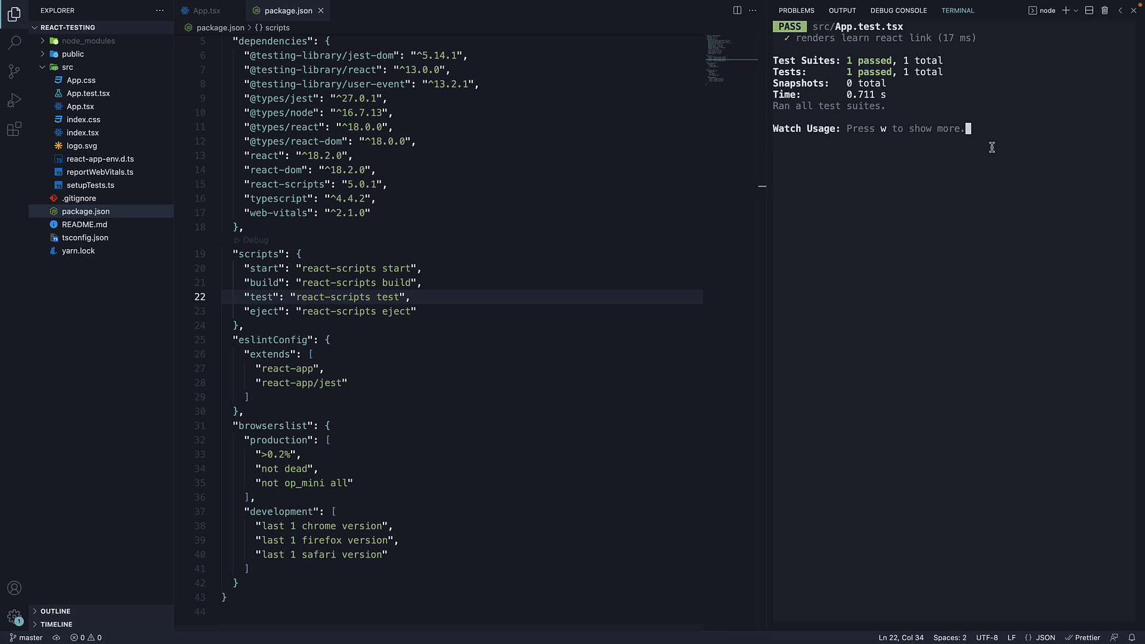
click(81, 93)
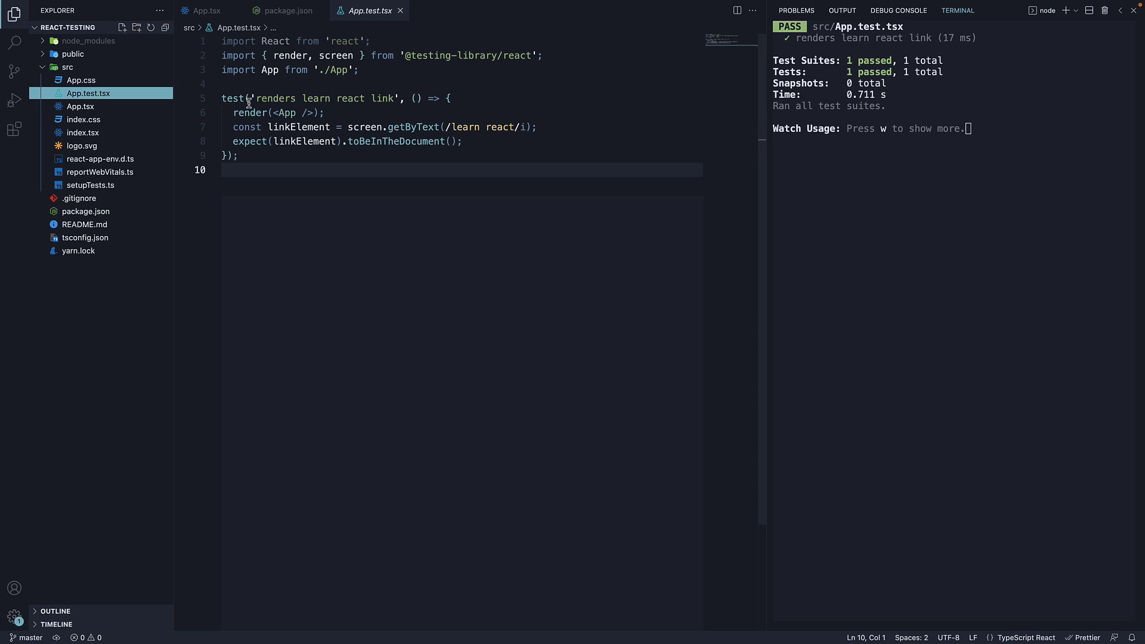
drag(251, 99, 397, 98)
click(957, 94)
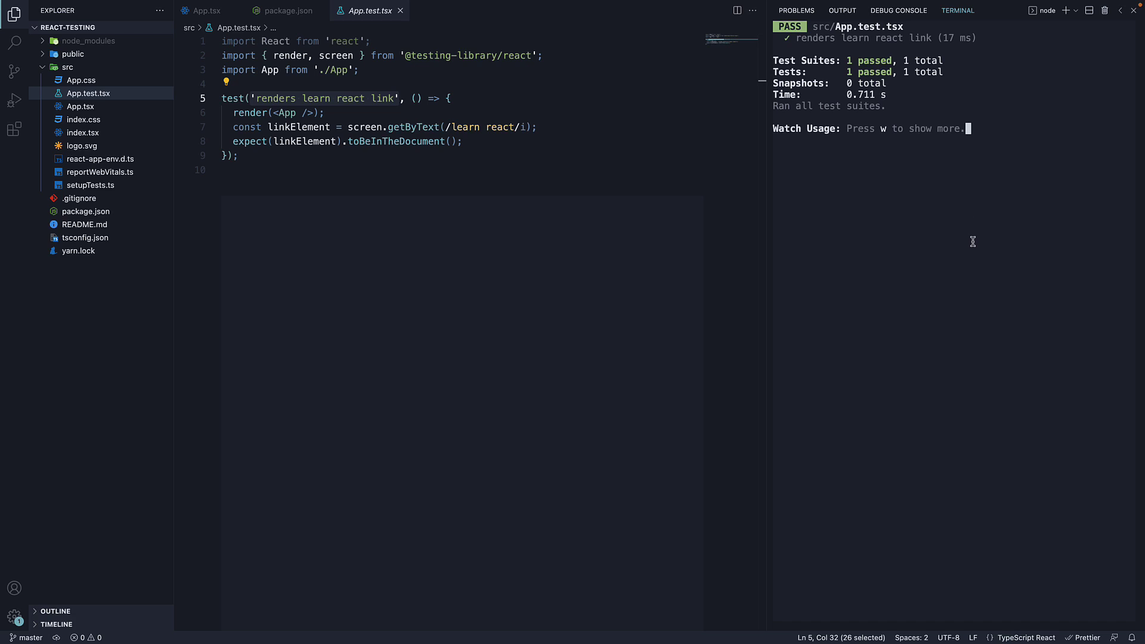
click(599, 245)
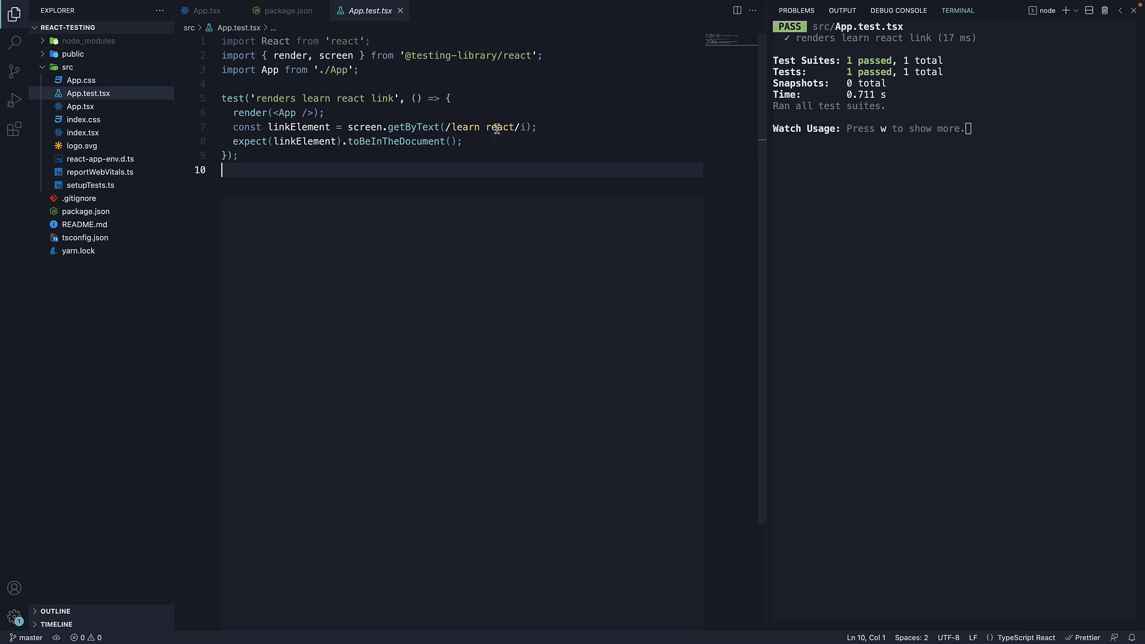
click(568, 128)
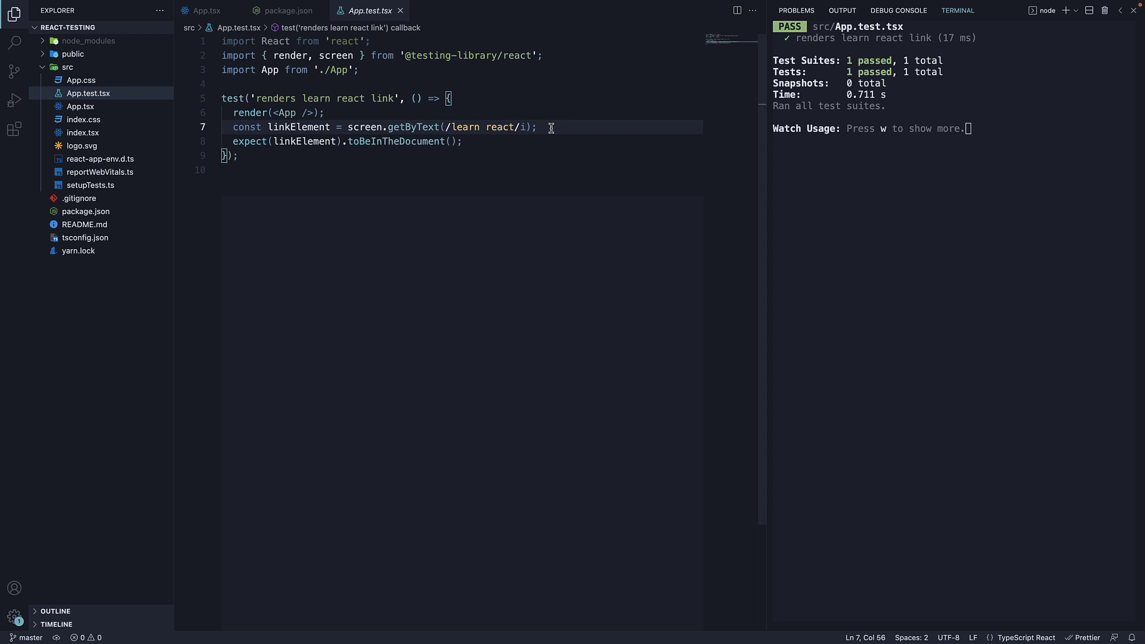
click(354, 113)
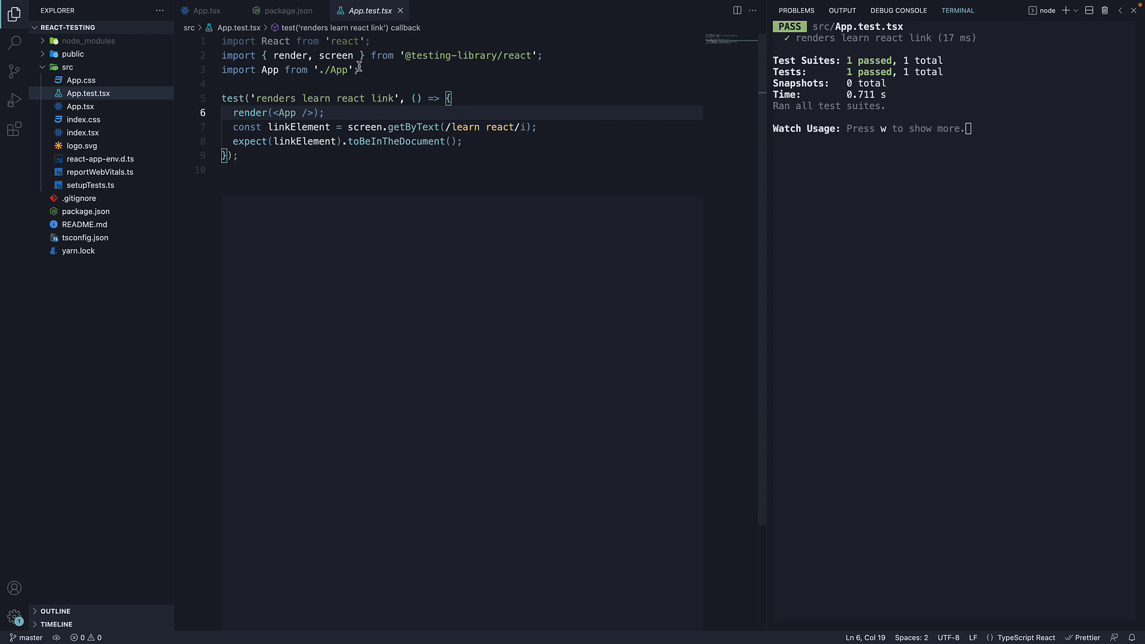
click(292, 12)
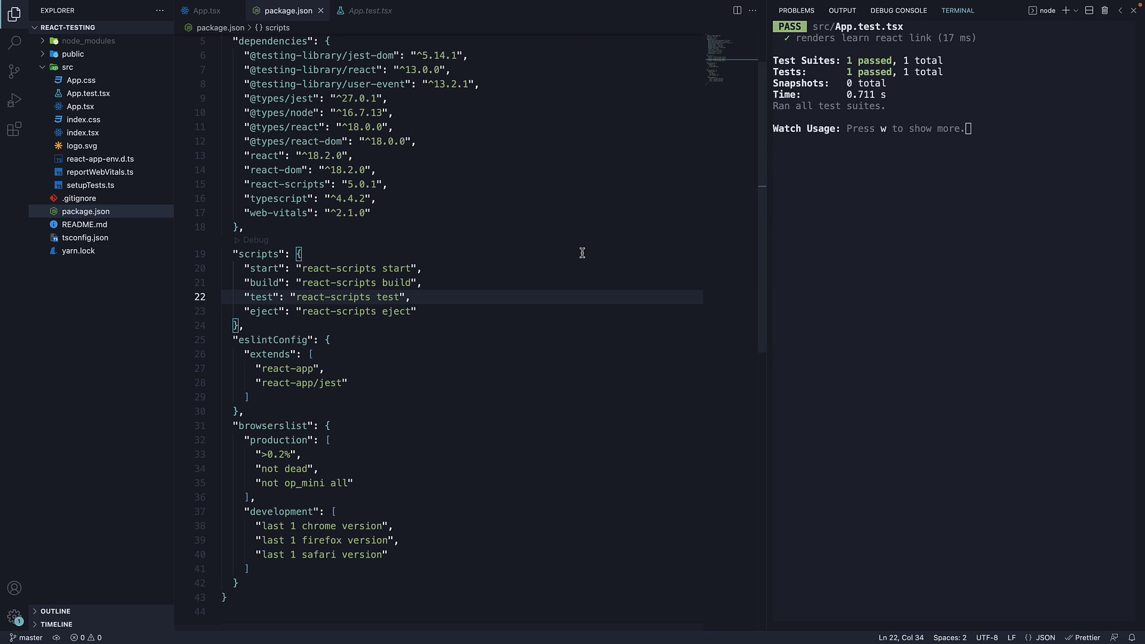
click(354, 13)
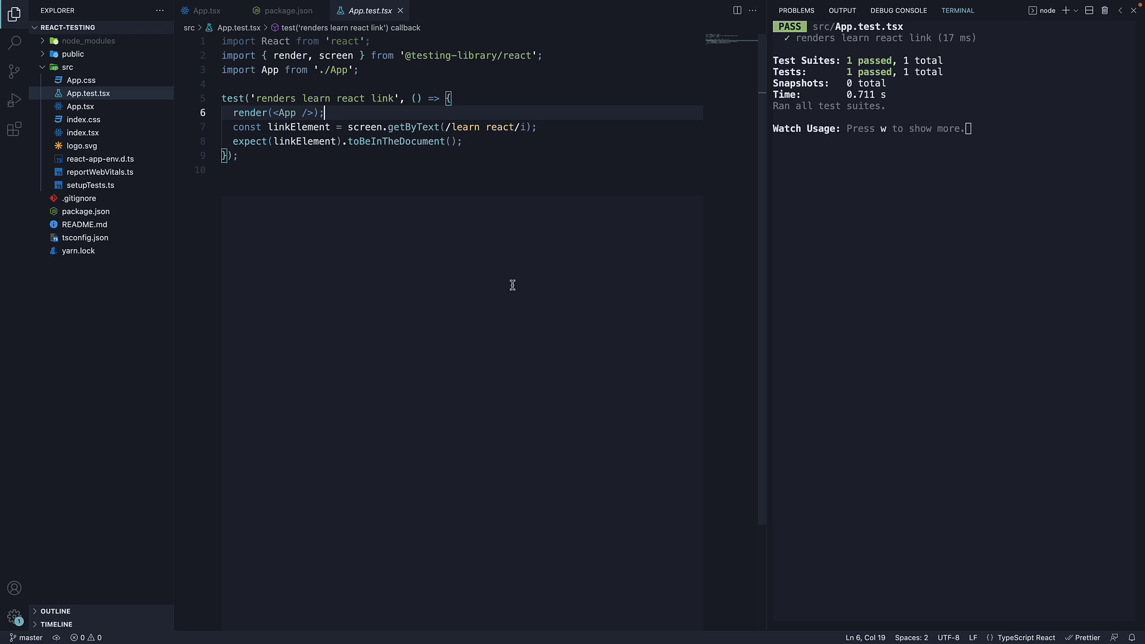